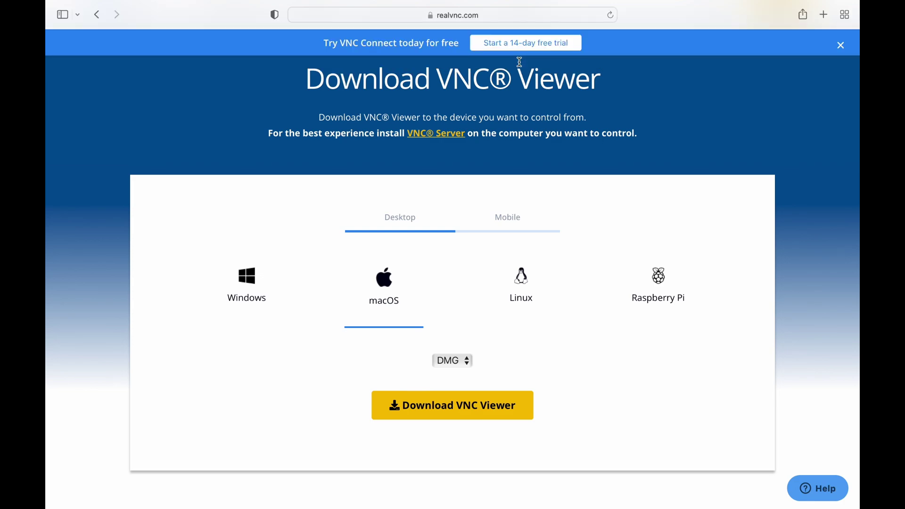
# Open the RealVNC Pricing page and browse the Device Access (£2.49) and Instant Support (£11.99) plans
pyautogui.scroll(3, 250, 102)
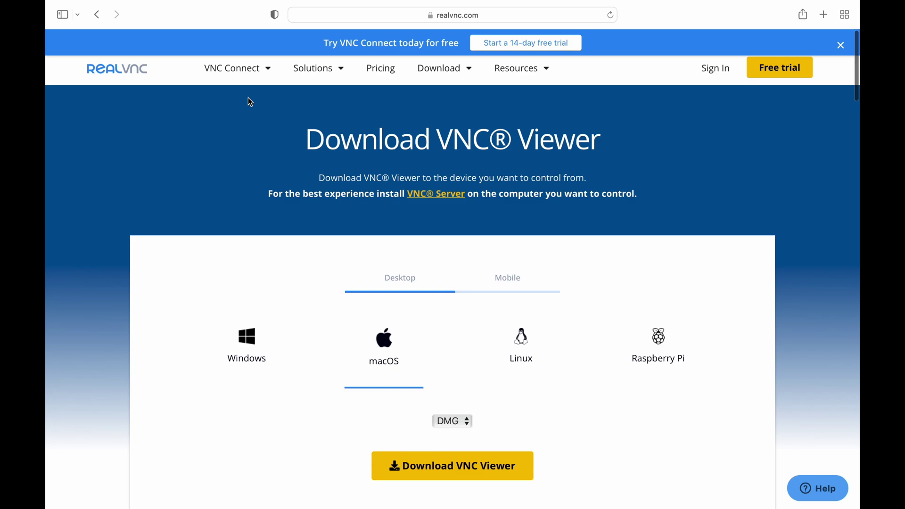
pyautogui.click(370, 76)
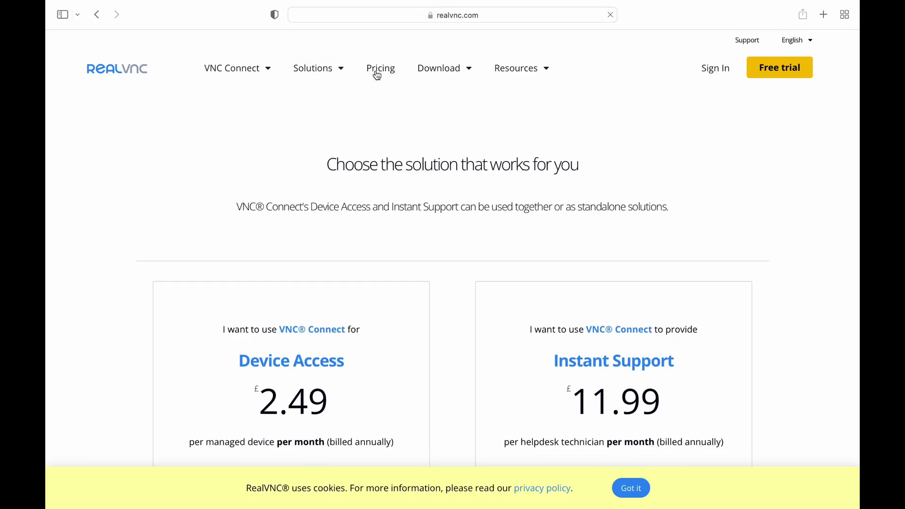
pyautogui.scroll(-5, 262, 149)
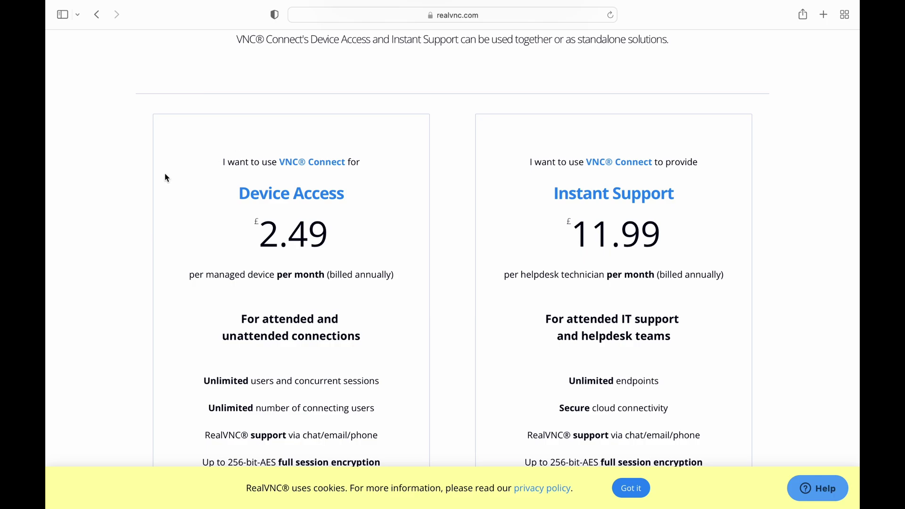
pyautogui.scroll(-2, 167, 177)
pyautogui.scroll(6, 167, 177)
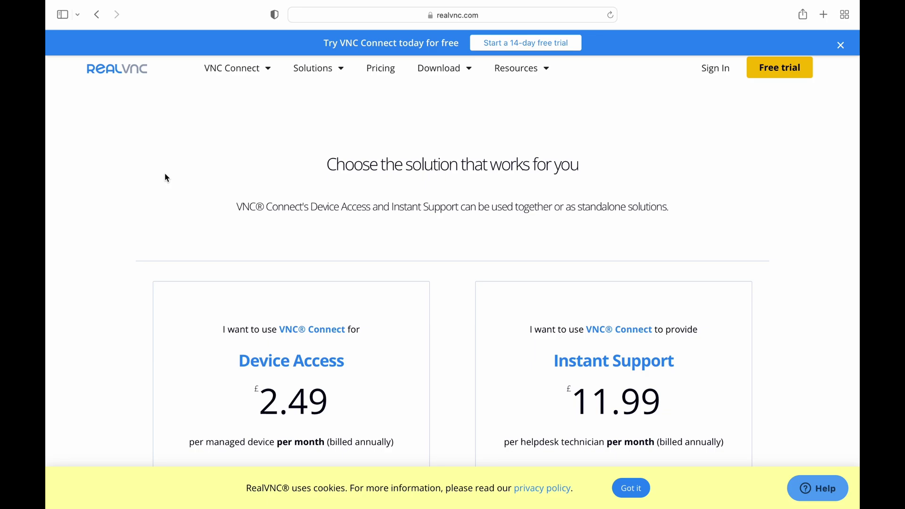
pyautogui.scroll(-3, 133, 153)
pyautogui.scroll(5, 134, 156)
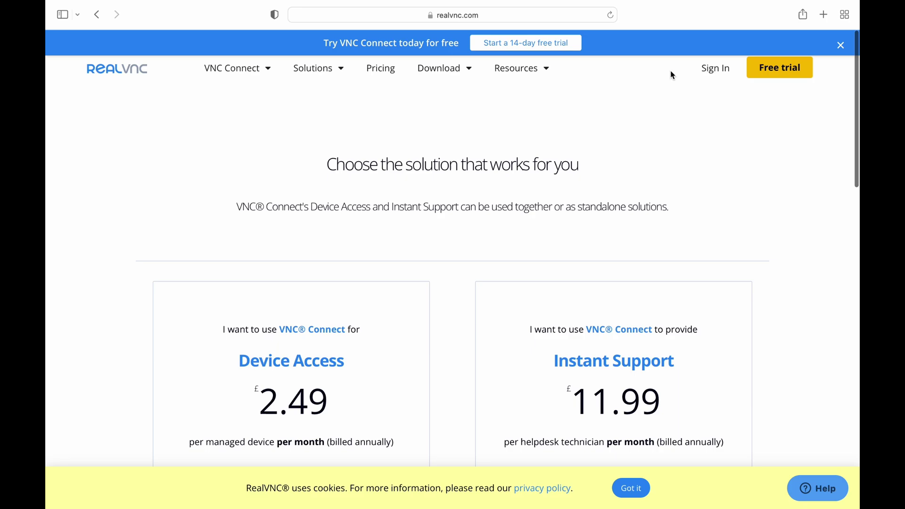
# Fill in the Create an account form from the Sign In page and submit it
pyautogui.click(712, 70)
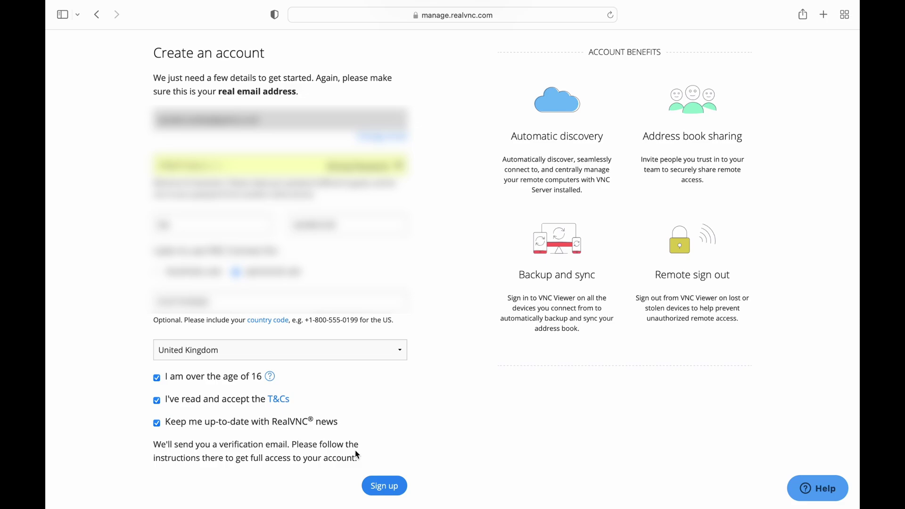
pyautogui.click(380, 484)
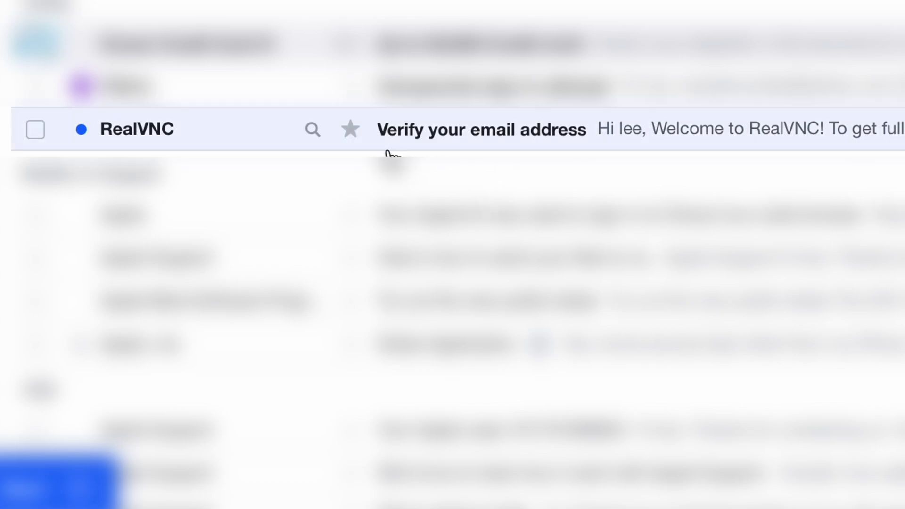
# Verify the account's email address using the RealVNC verification email
pyautogui.click(439, 149)
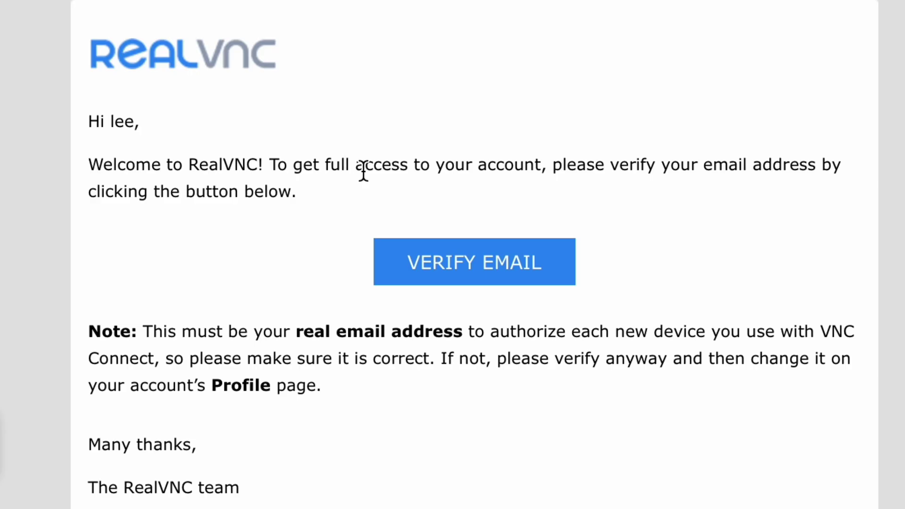
pyautogui.click(437, 266)
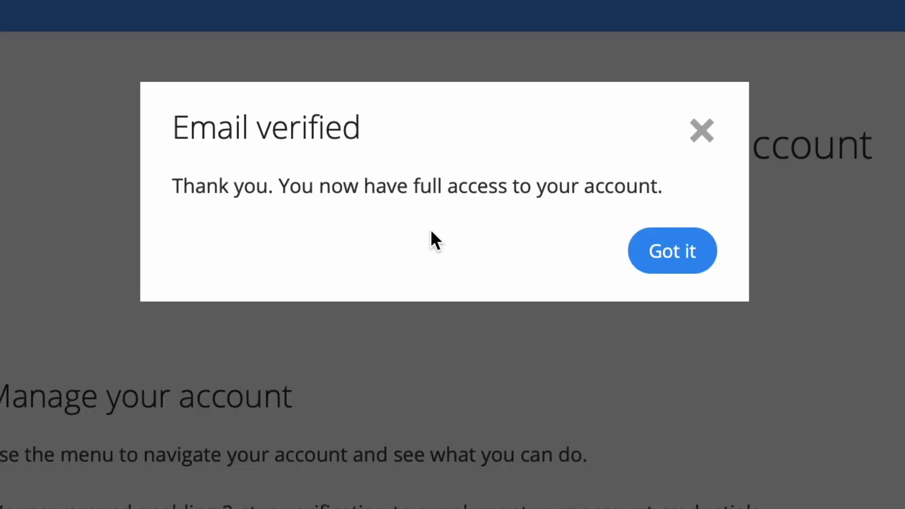
pyautogui.click(665, 254)
# Scroll to the 'Take a trial of VNC Connect' Home, Professional and Enterprise cards
pyautogui.scroll(-2, 121, 309)
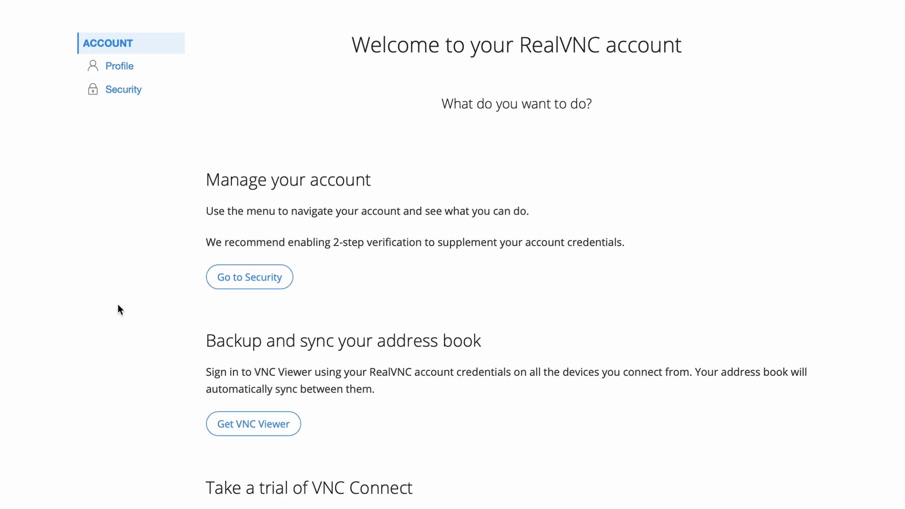
pyautogui.scroll(-9, 119, 306)
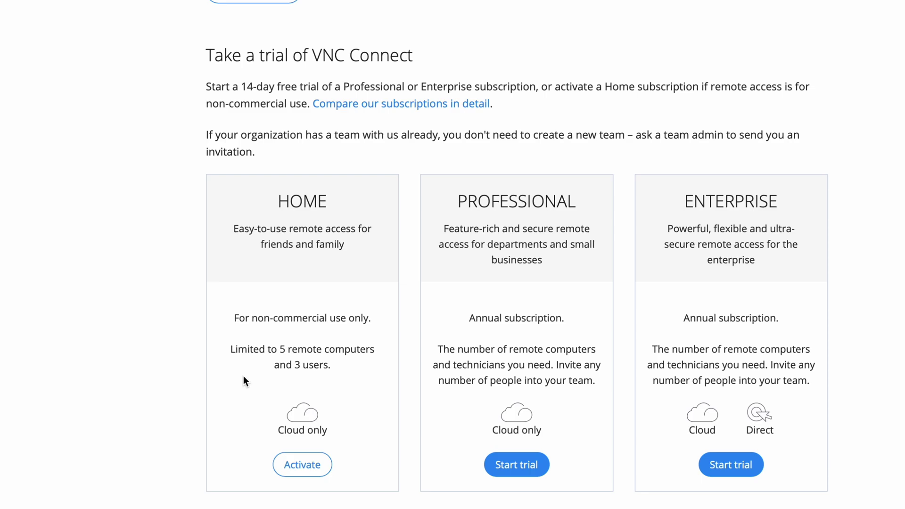
pyautogui.scroll(-2, 243, 376)
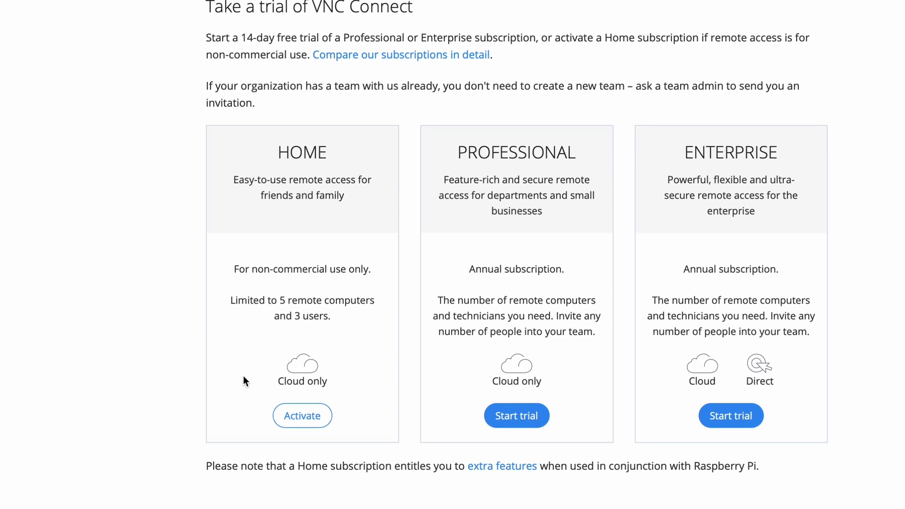
# Activate the free HOME plan and review the Getting started steps for the Home team
pyautogui.click(301, 419)
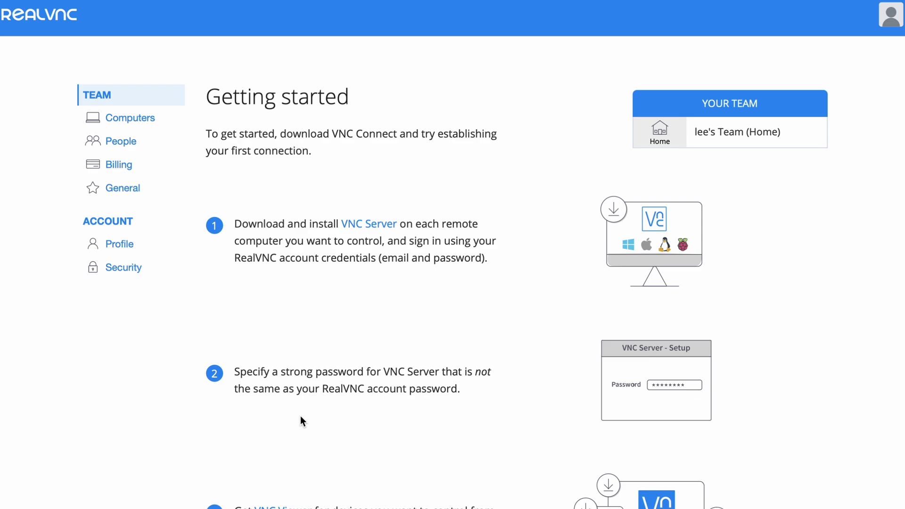
pyautogui.scroll(-5, 301, 415)
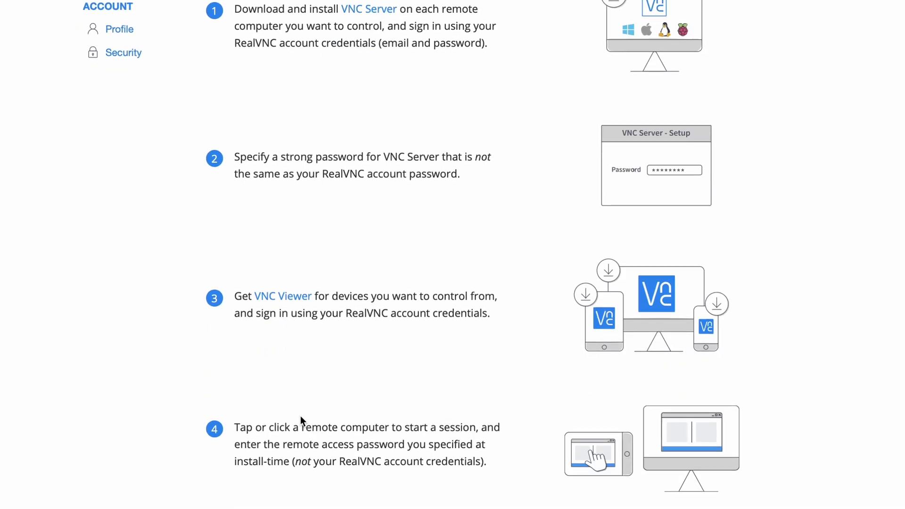
pyautogui.scroll(6, 300, 416)
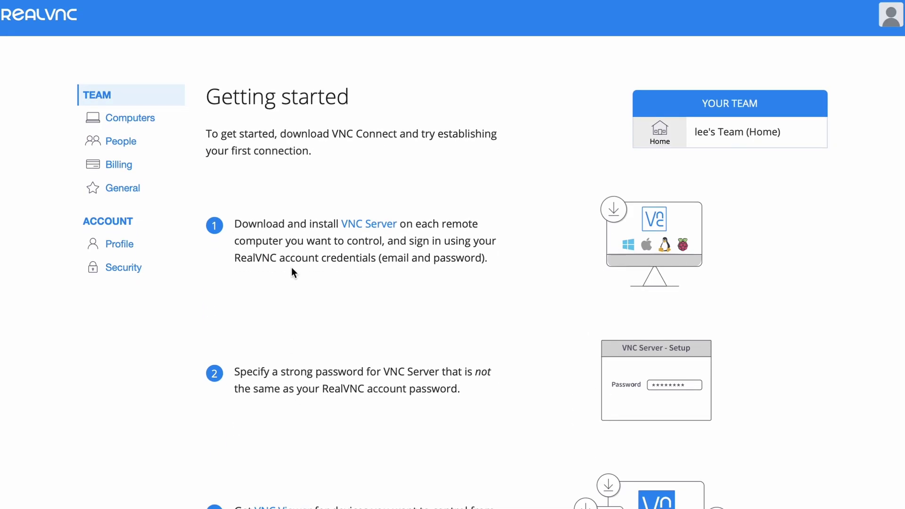
# Download the macOS DMG of VNC Viewer from RealVNC's downloads page, allowing it in Safari
pyautogui.click(34, 15)
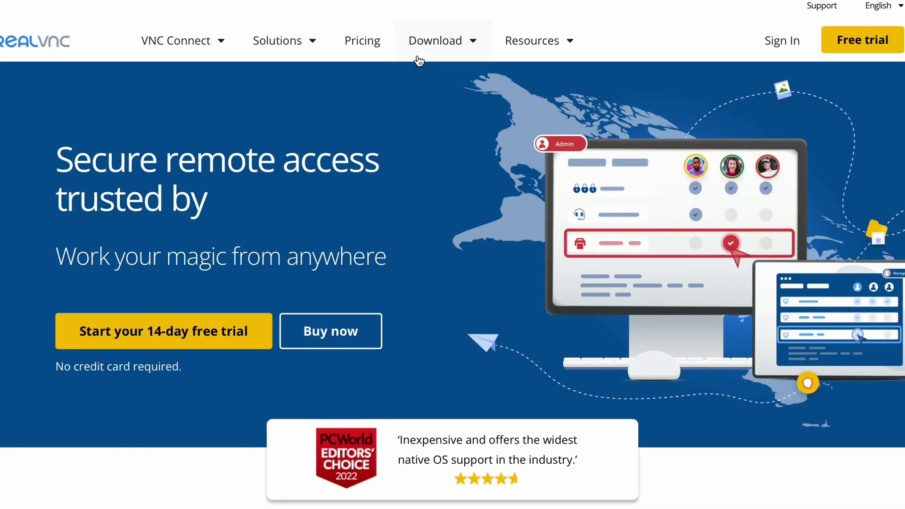
pyautogui.click(432, 56)
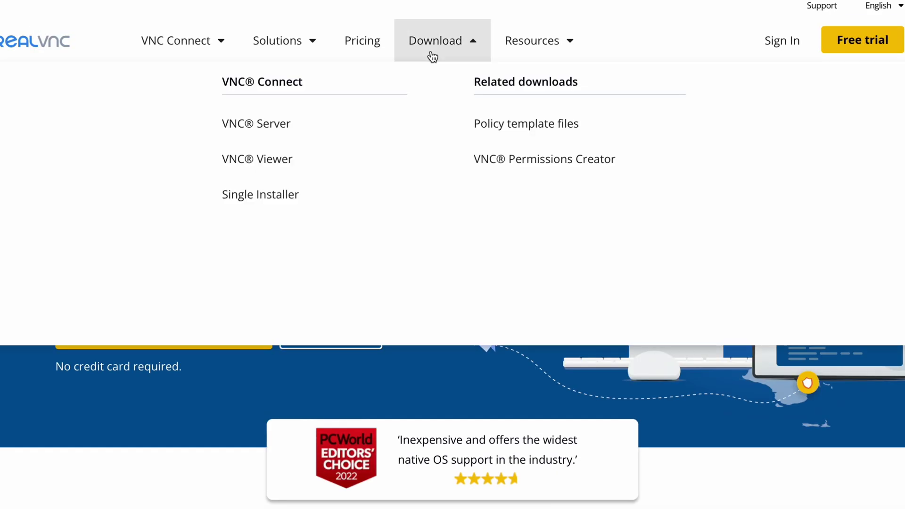
pyautogui.click(278, 163)
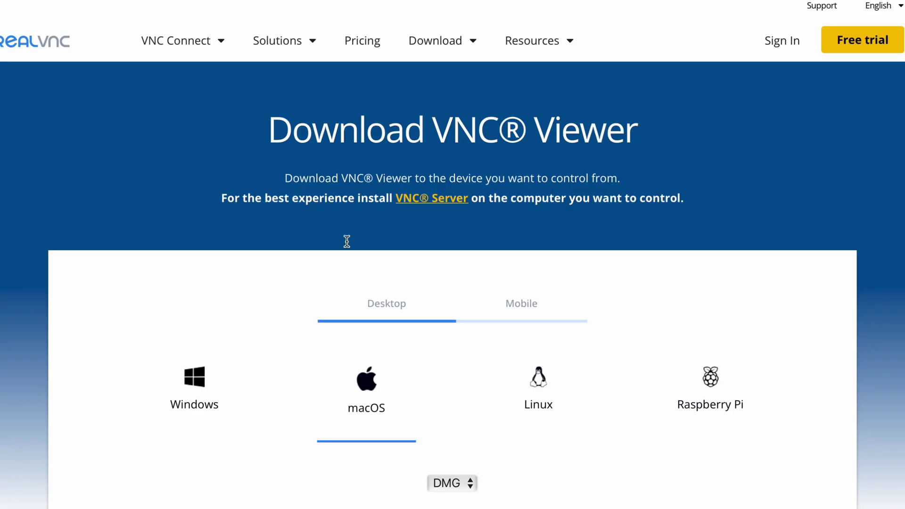
pyautogui.scroll(-2, 400, 306)
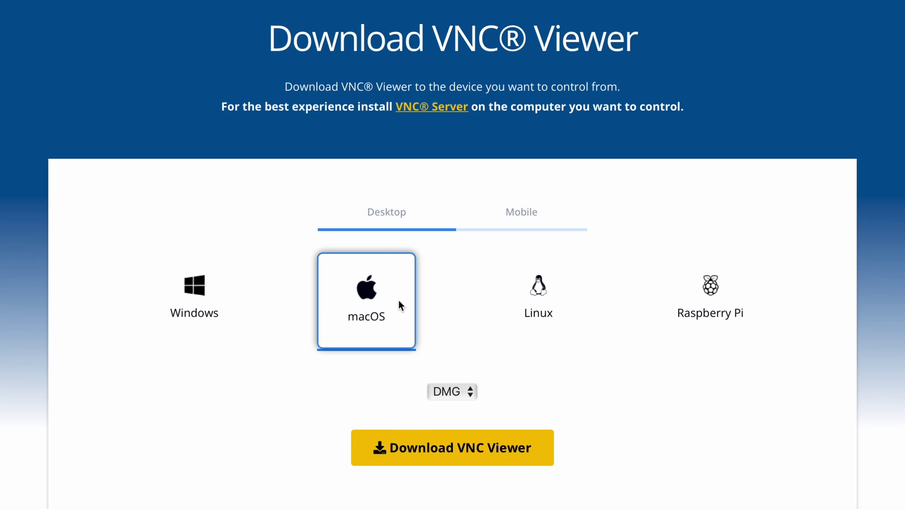
pyautogui.scroll(-3, 400, 305)
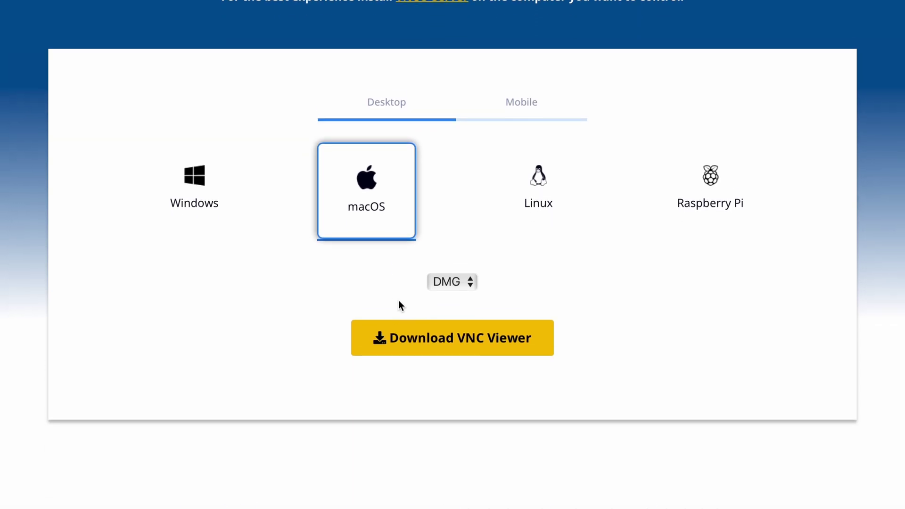
pyautogui.click(450, 343)
pyautogui.click(576, 301)
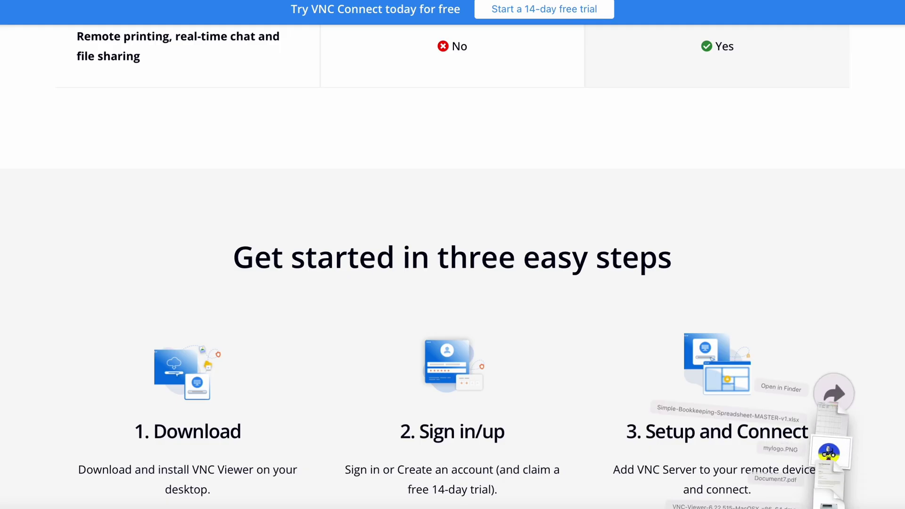
pyautogui.click(829, 501)
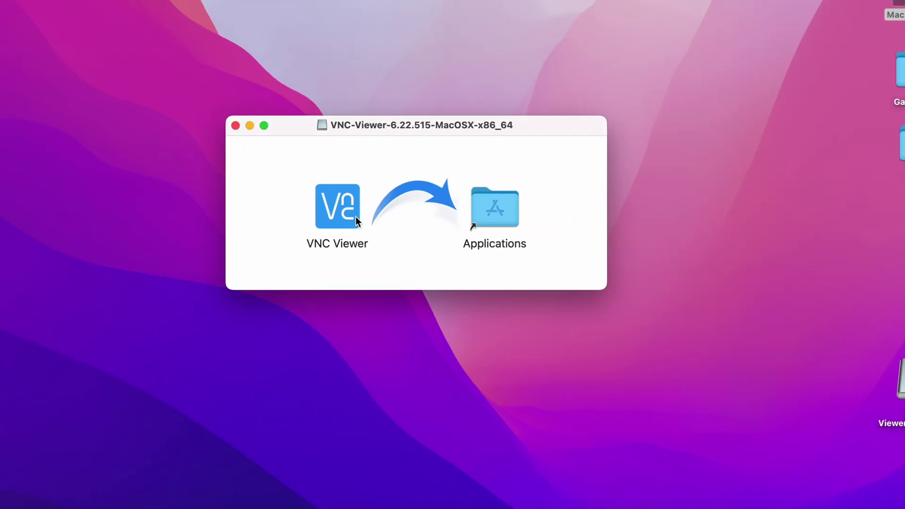
# Install VNC Viewer into Applications and launch it from Launchpad
pyautogui.moveTo(330, 199); pyautogui.dragTo(430, 193)
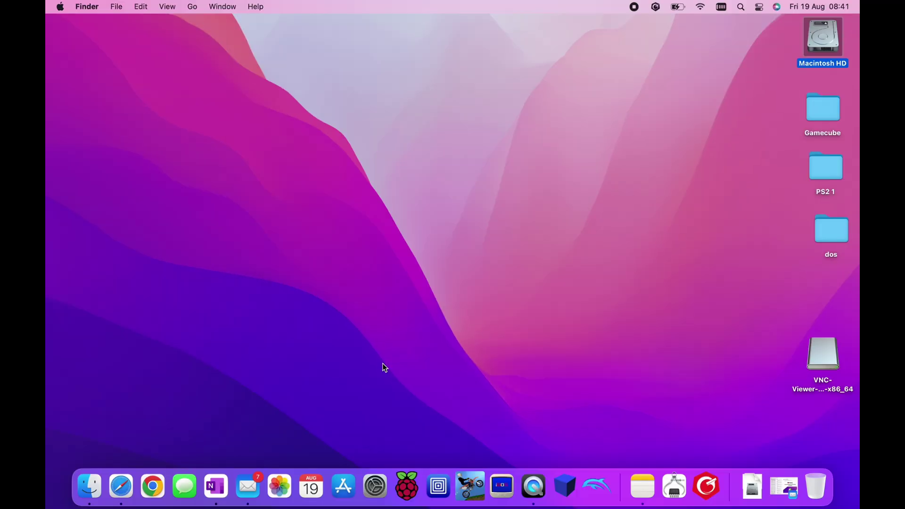
pyautogui.press('F4')
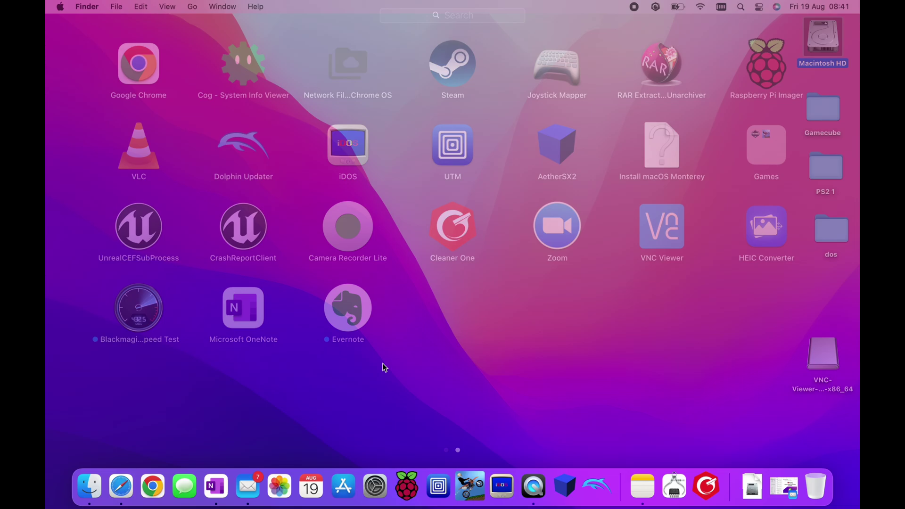
pyautogui.click(640, 230)
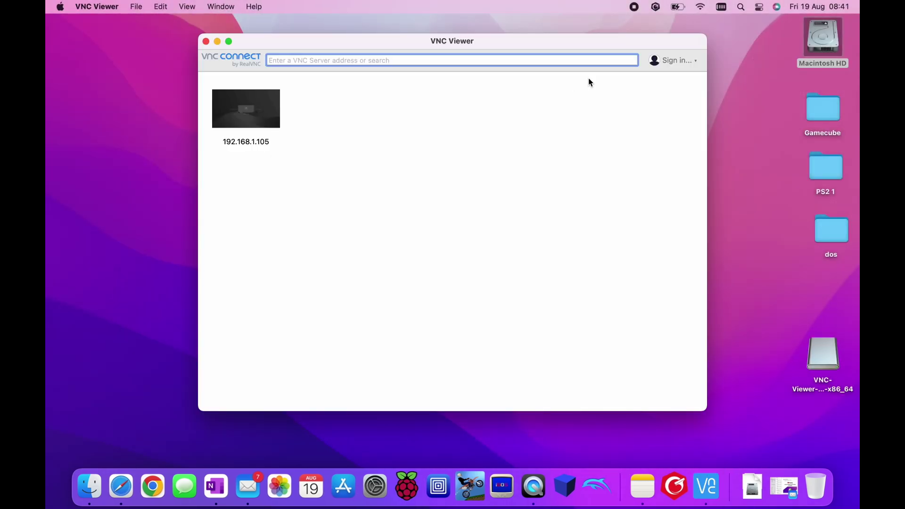
# Sign in to the RealVNC account and open Crowpi-Laptop from the address book
pyautogui.click(660, 60)
pyautogui.rightClick(426, 191)
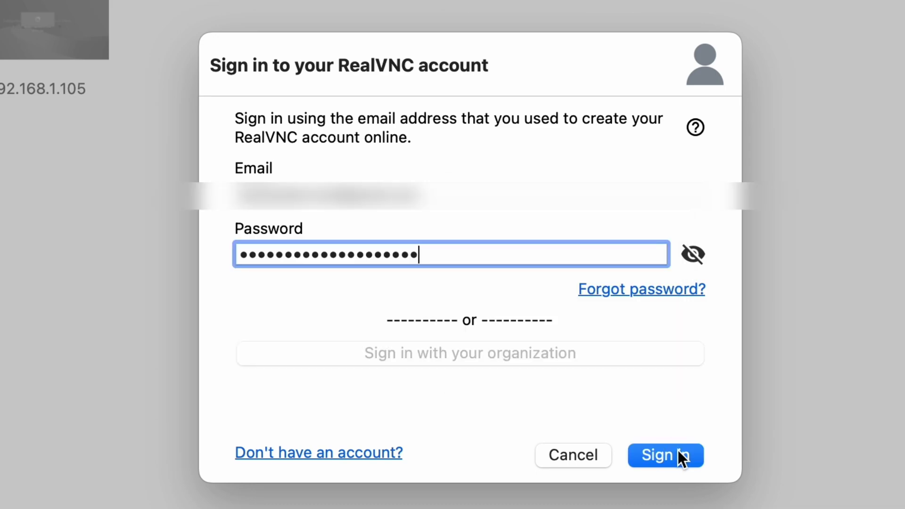
pyautogui.click(678, 451)
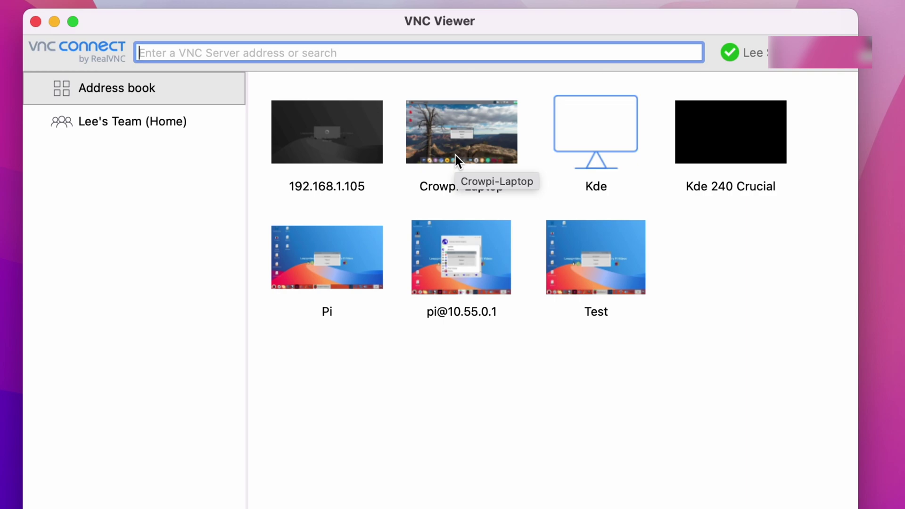
pyautogui.doubleClick(464, 131)
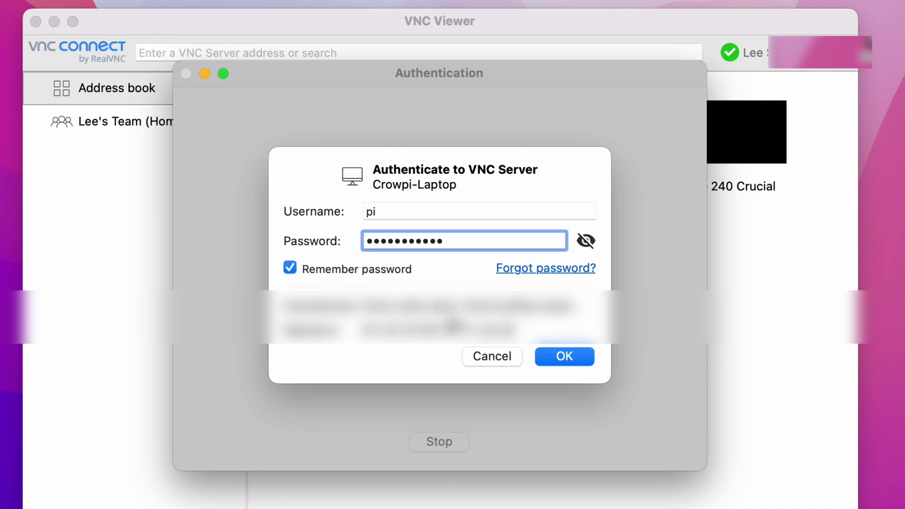
# Log in to Crowpi-Laptop as user pi to show its Pi Panel desktop
pyautogui.click(564, 357)
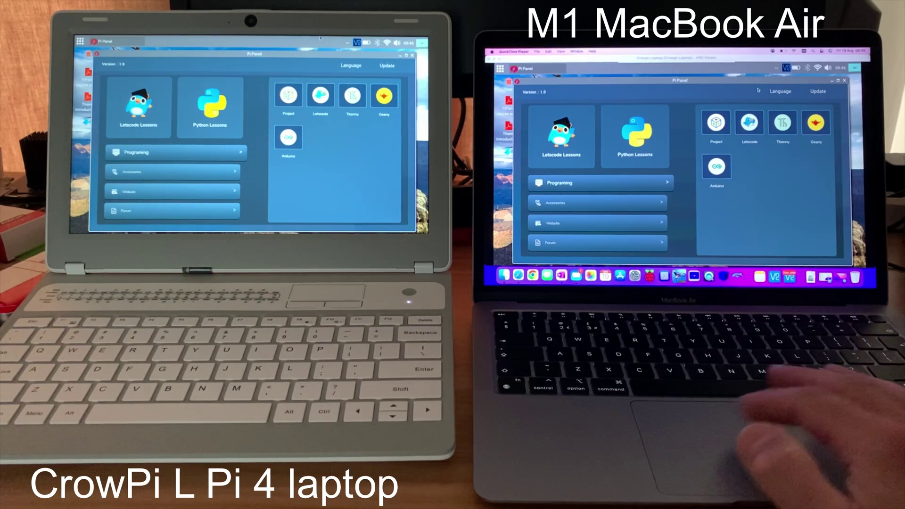
# Close the remote Pi Panel window, then browse and dismiss the Pi applications menu
pyautogui.click(844, 80)
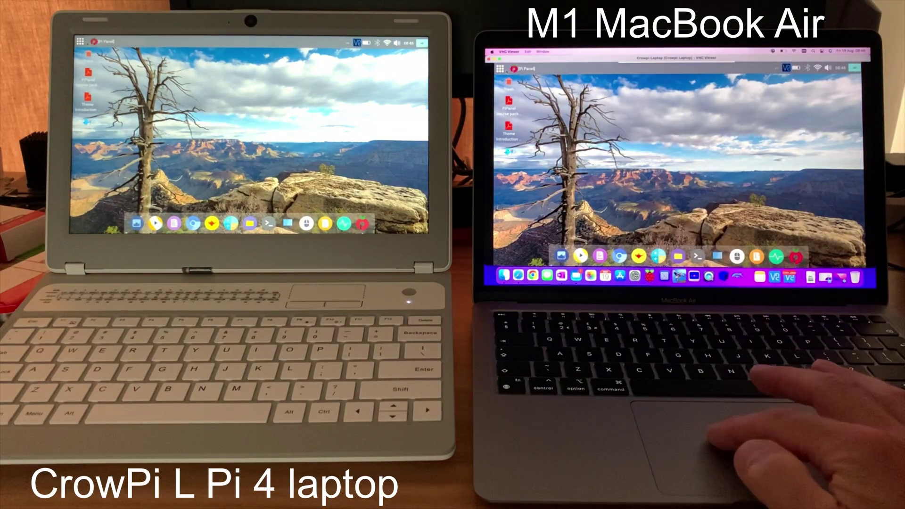
pyautogui.click(500, 69)
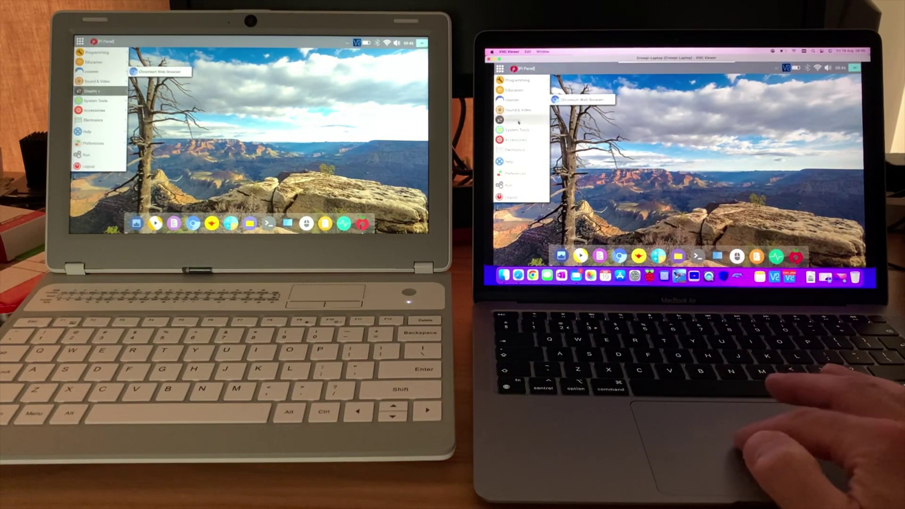
pyautogui.moveTo(540, 130)
pyautogui.click(720, 144)
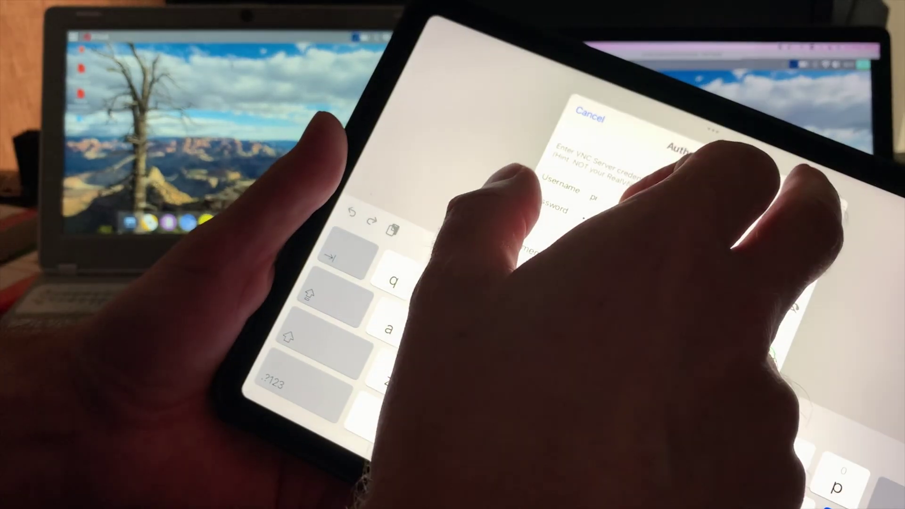
# Log in on the iPad, pan and zoom the CrowPi desktop, and show Sound & Video's VLC
pyautogui.press('Return')
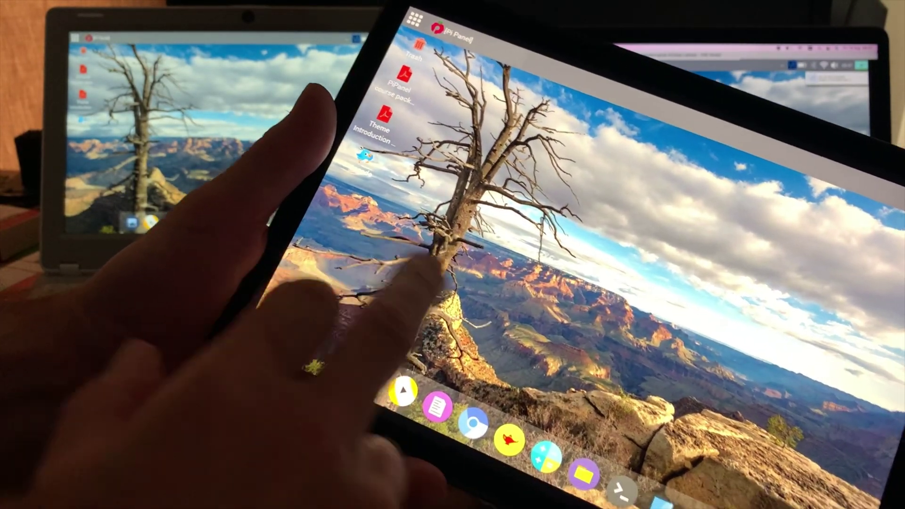
pyautogui.moveTo(440, 266); pyautogui.dragTo(505, 273)
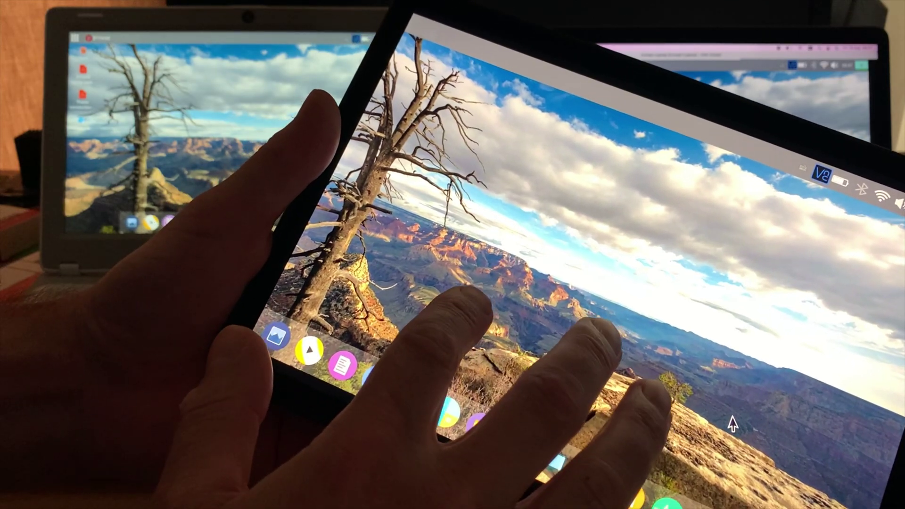
pyautogui.moveTo(462, 306); pyautogui.dragTo(533, 340)
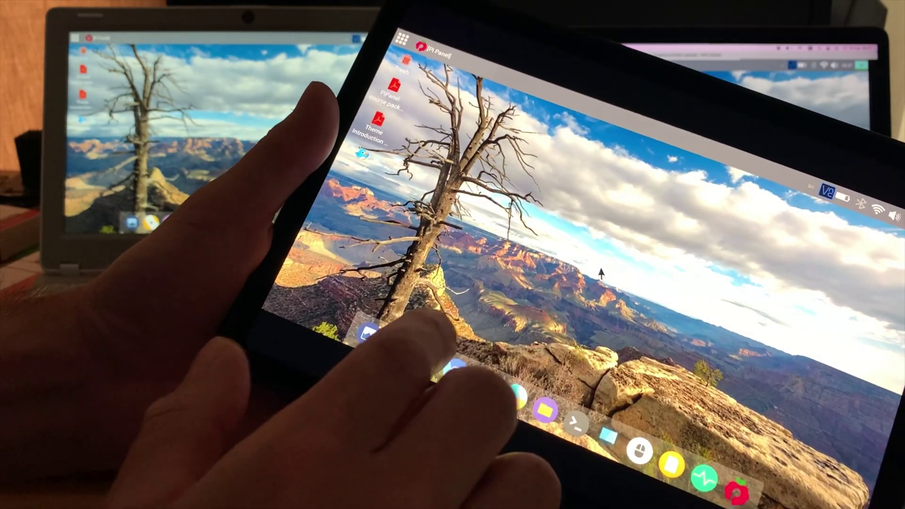
pyautogui.scroll(5, 606, 254)
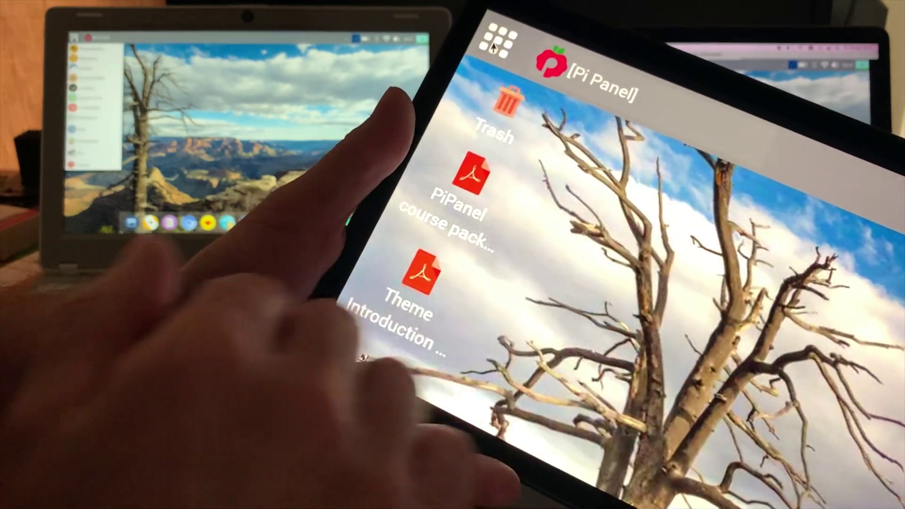
pyautogui.click(492, 27)
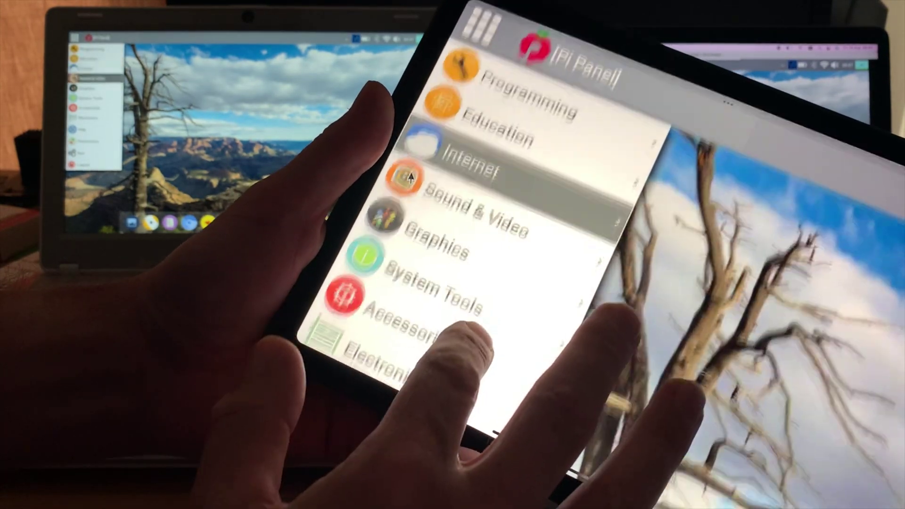
pyautogui.moveTo(410, 177)
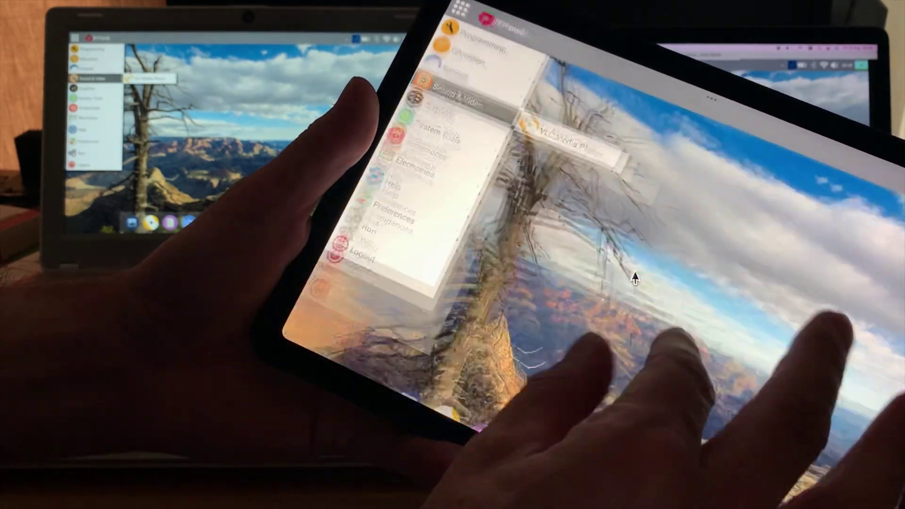